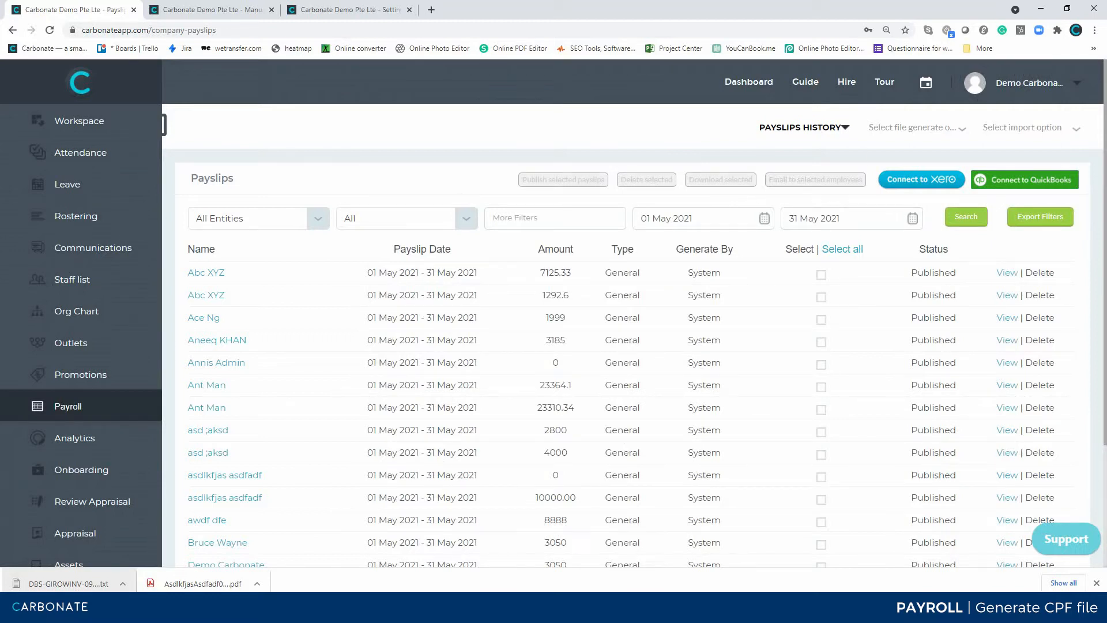
Open the generator for the CPF text file and select Carbonate Demo Pte Lte - Singapore as the hiring company.
left_click(917, 128)
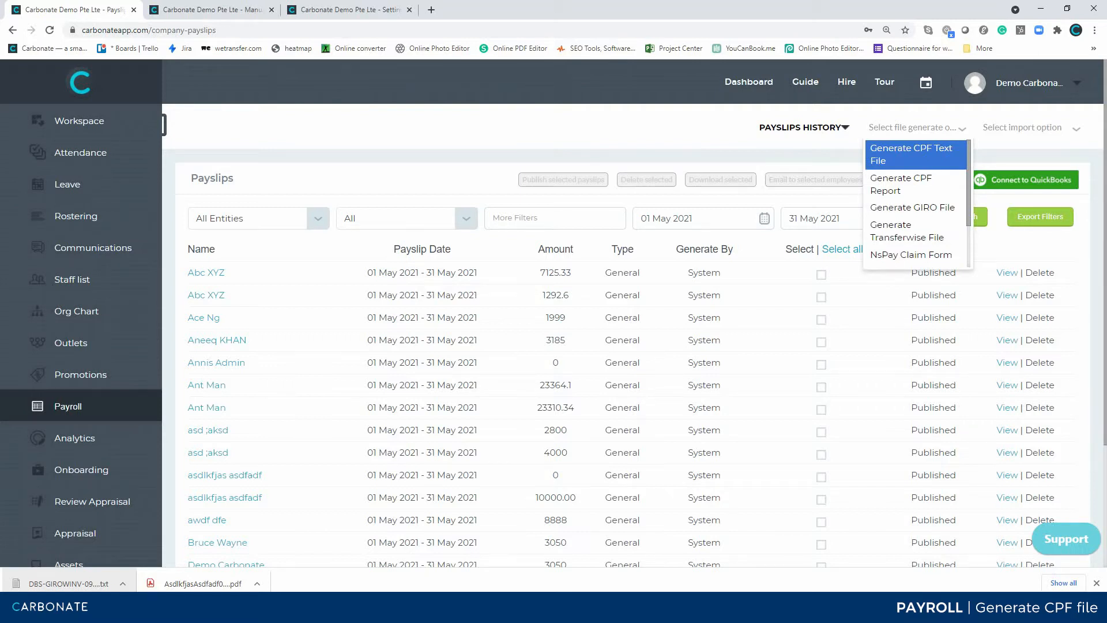
left_click(916, 154)
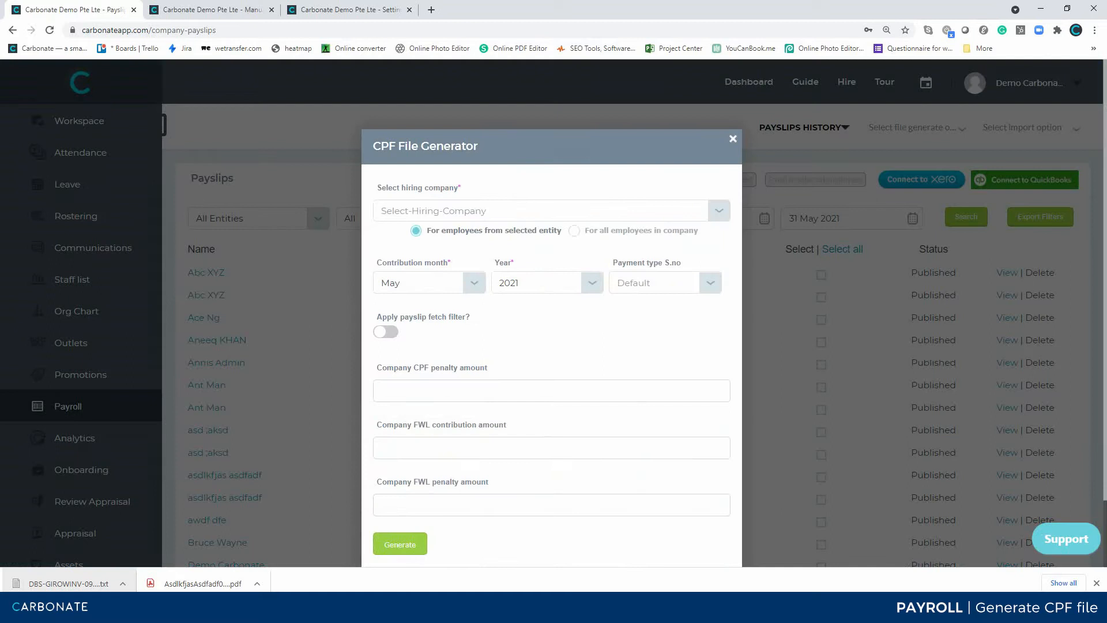
left_click(551, 211)
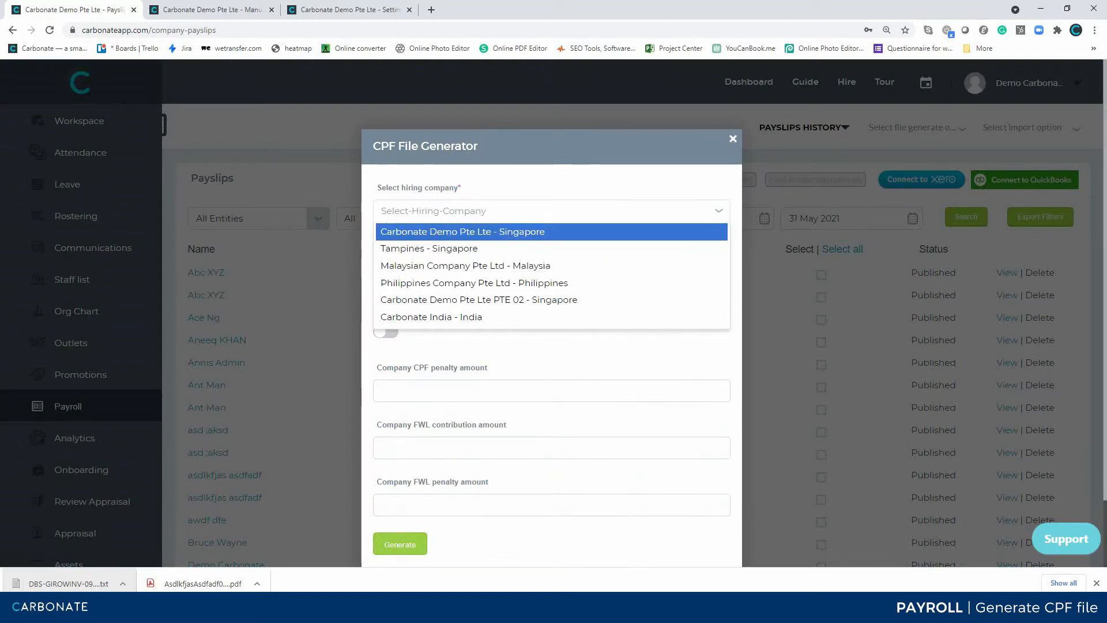
left_click(552, 231)
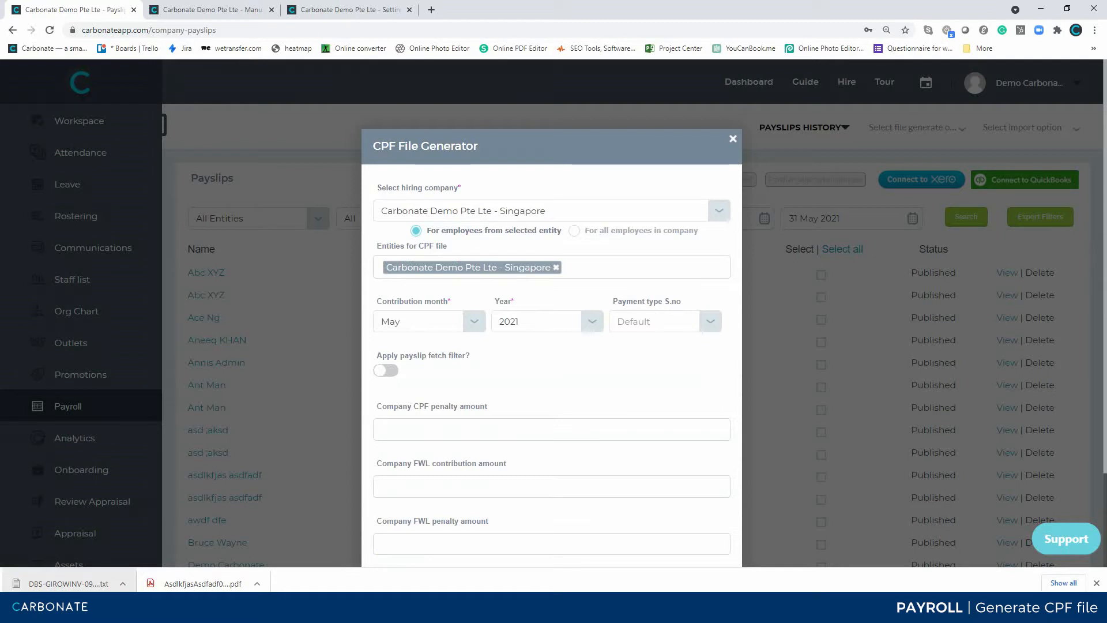
Examine the company CPF penalty, FWL contribution and FWL penalty amount fields in the CPF file generator.
scroll(551, 312, "down", 2)
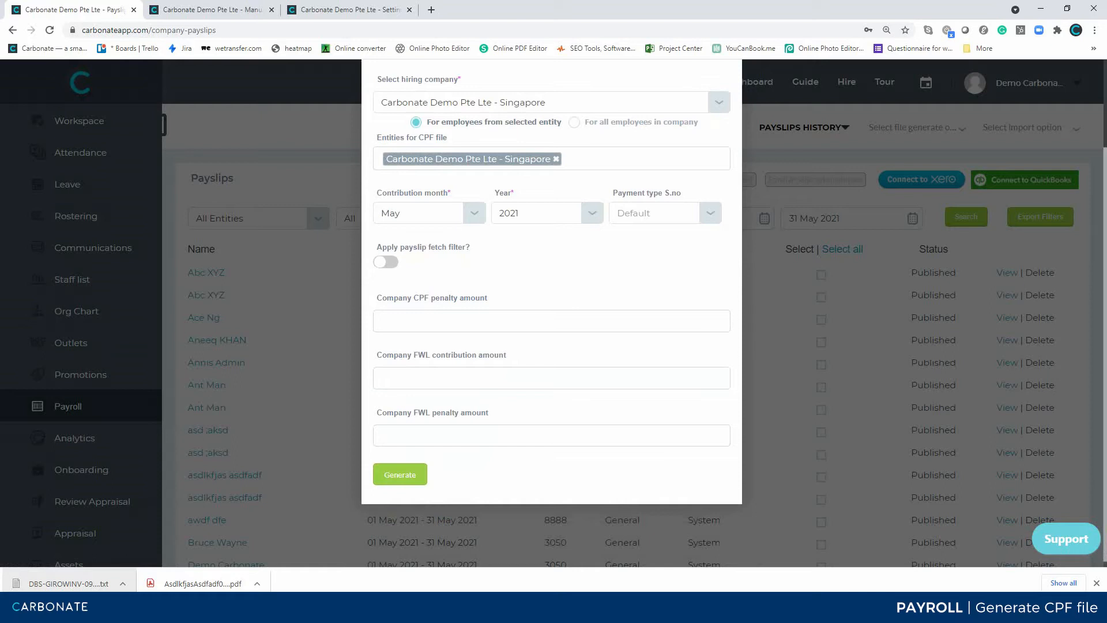
left_click(551, 321)
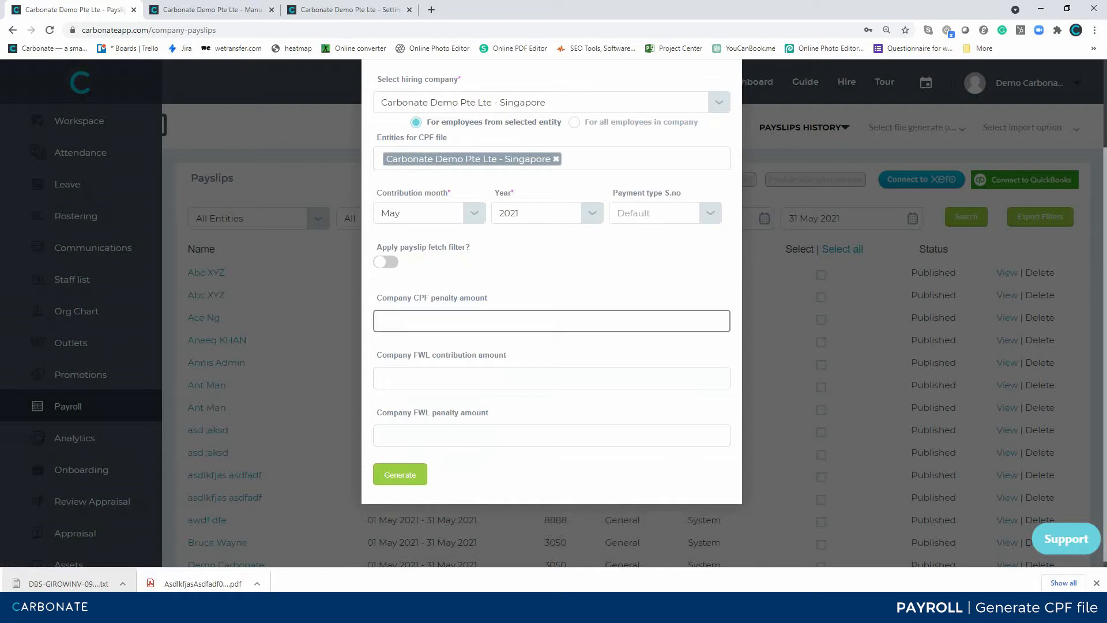
left_click(551, 379)
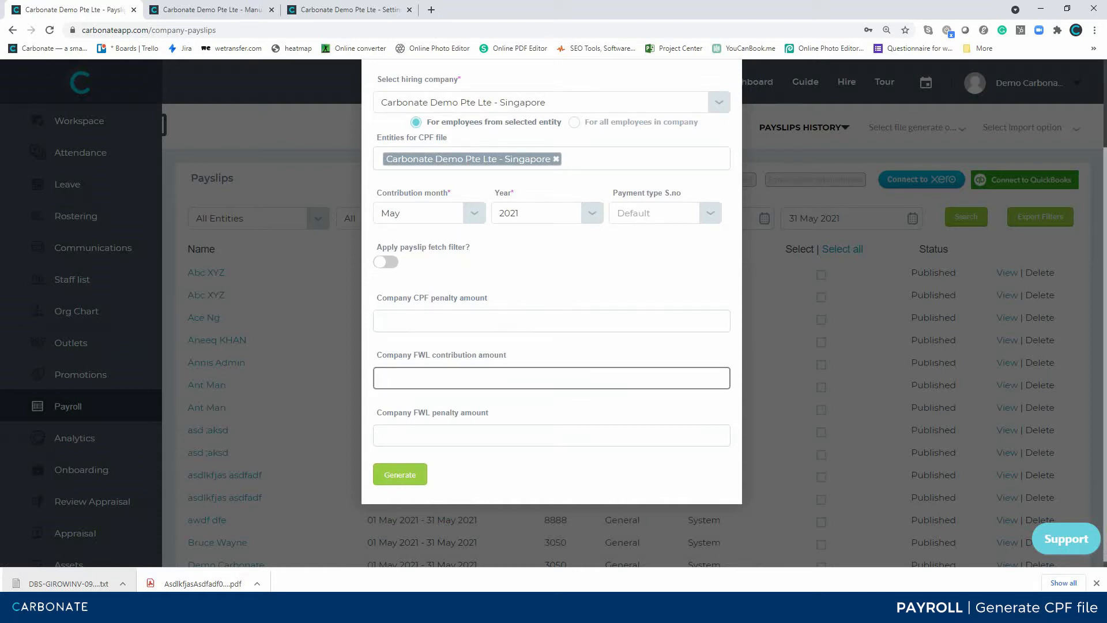
left_click(551, 435)
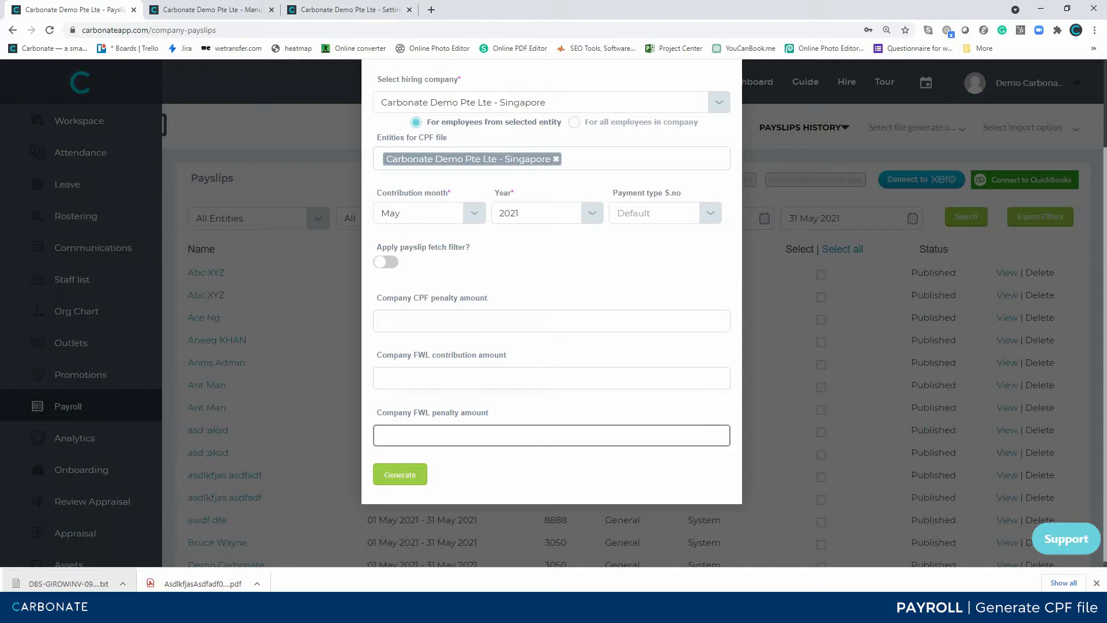
scroll(551, 311, "up", 2)
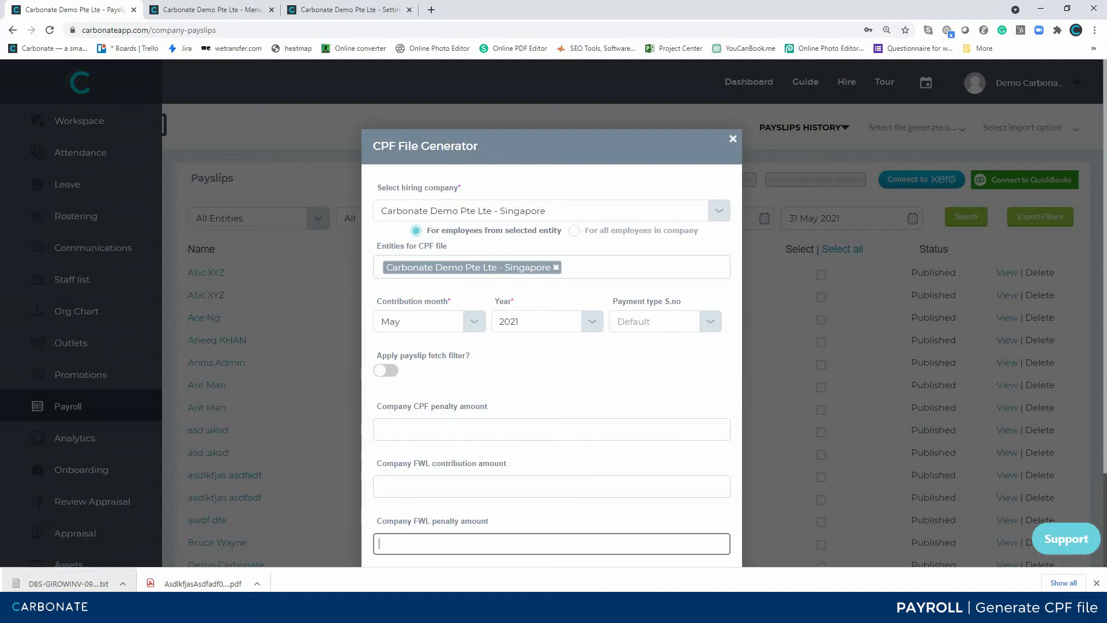
Check the legal entities and their PTE codes in the company settings, and return to the CPF file generator.
left_click(344, 10)
scroll(633, 313, "up", 13)
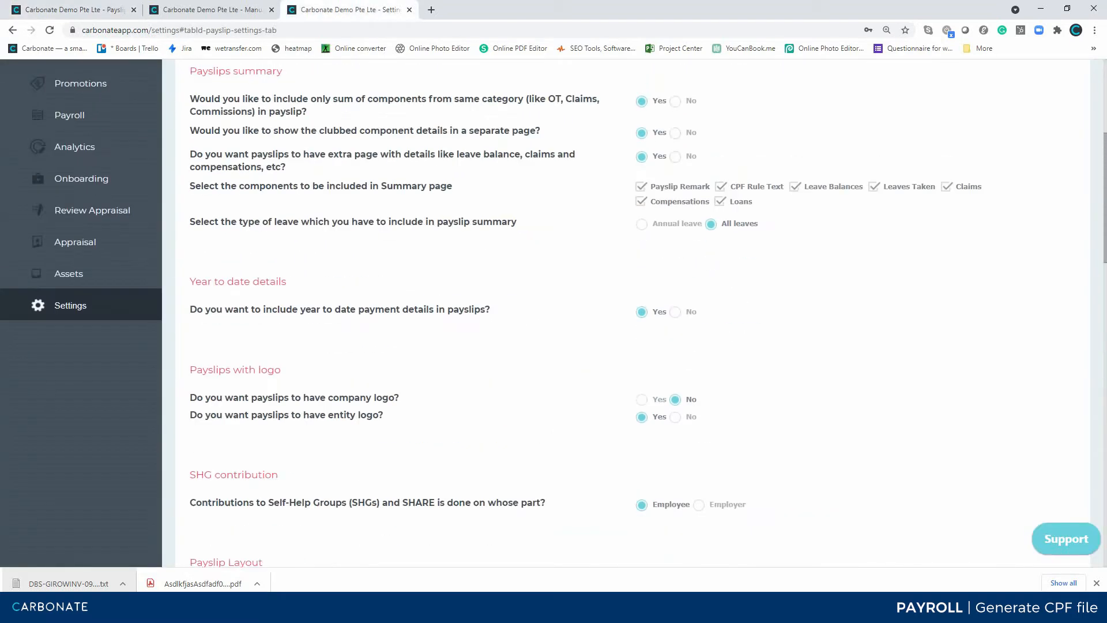
left_click(253, 127)
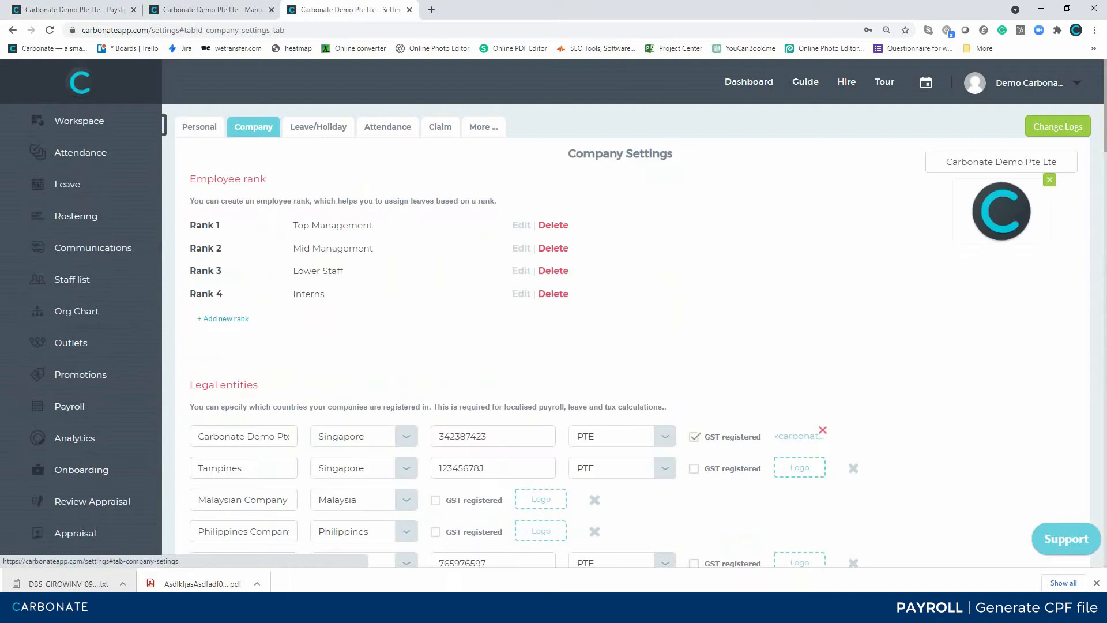
scroll(633, 313, "down", 3)
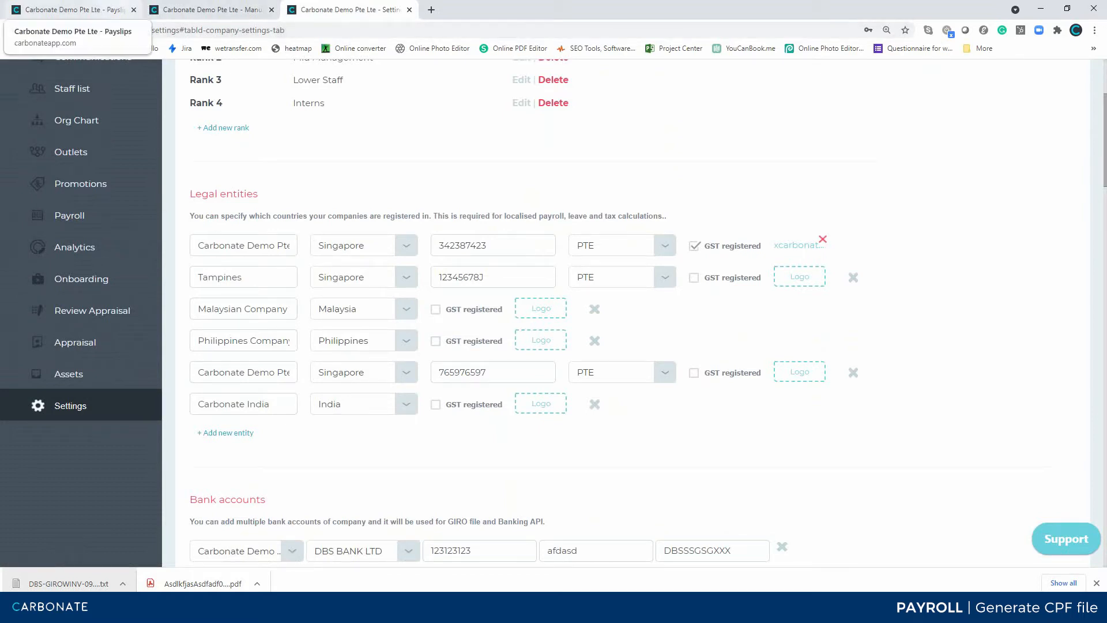
left_click(75, 9)
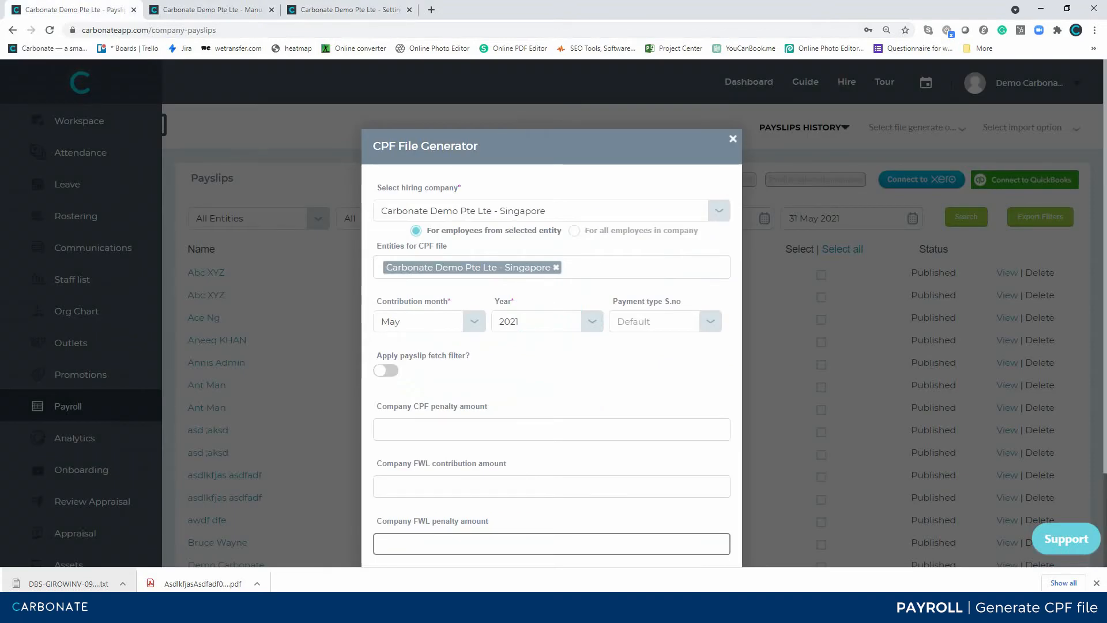
Enter 02 as the Overwrite PTE code in the signed-in admin's employment payment details, and return to the CPF file generator.
left_click(349, 9)
scroll(632, 311, "up", 3)
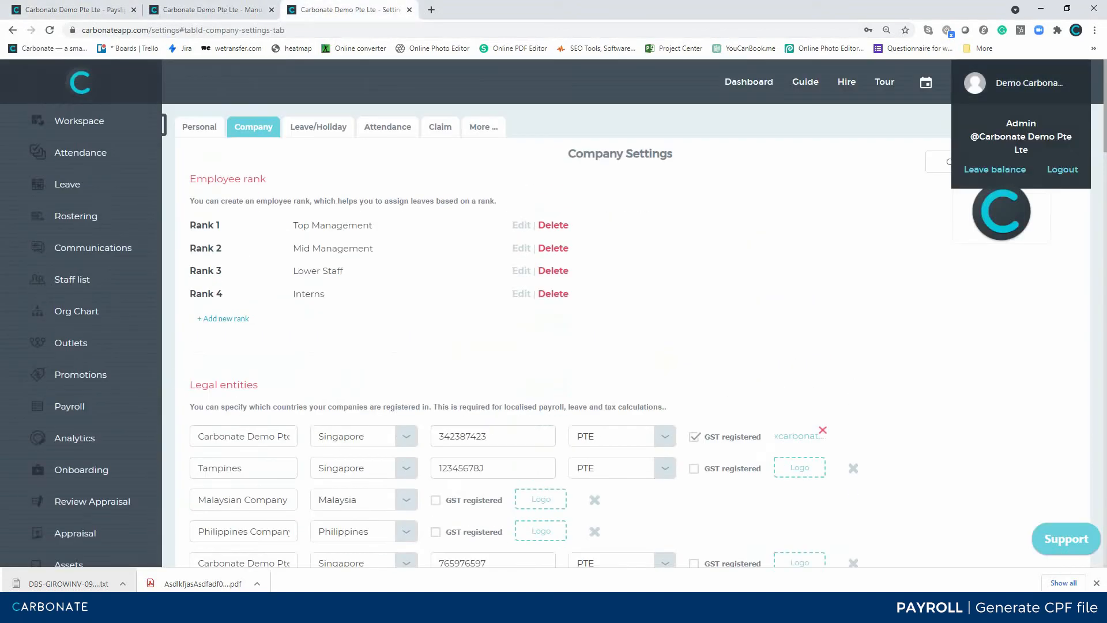
left_click(1029, 83)
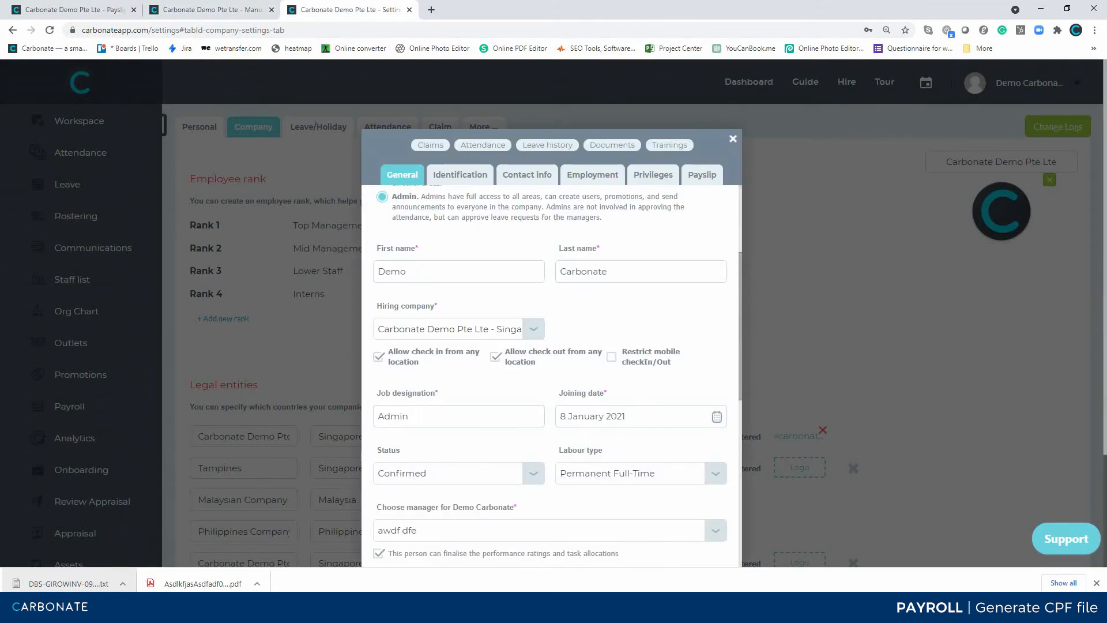
left_click(592, 174)
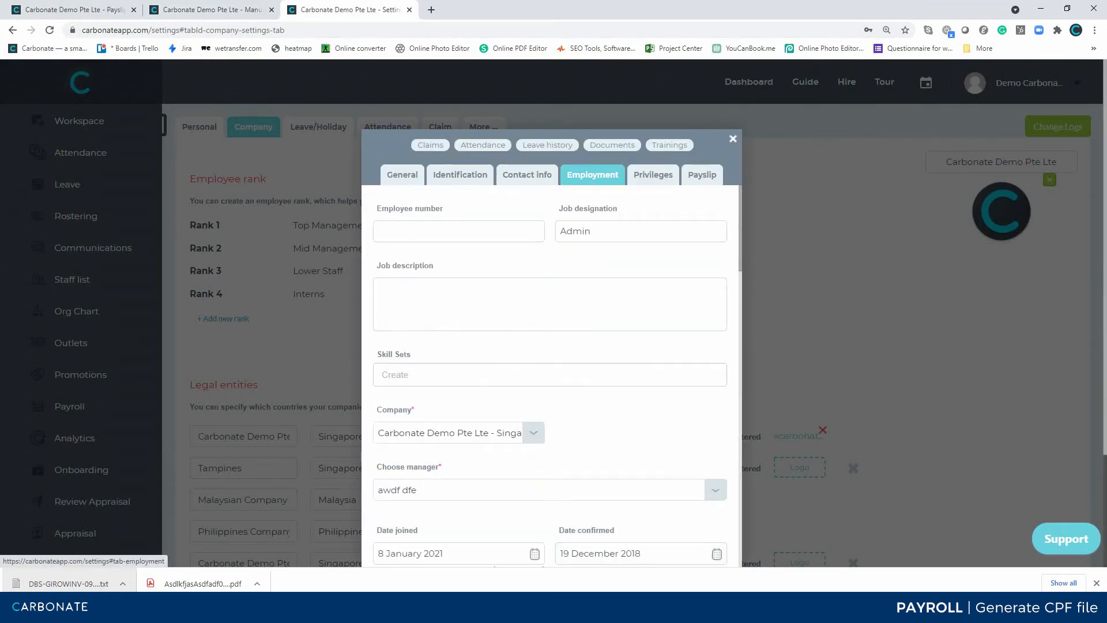
scroll(550, 374, "down", 10)
scroll(550, 375, "down", 15)
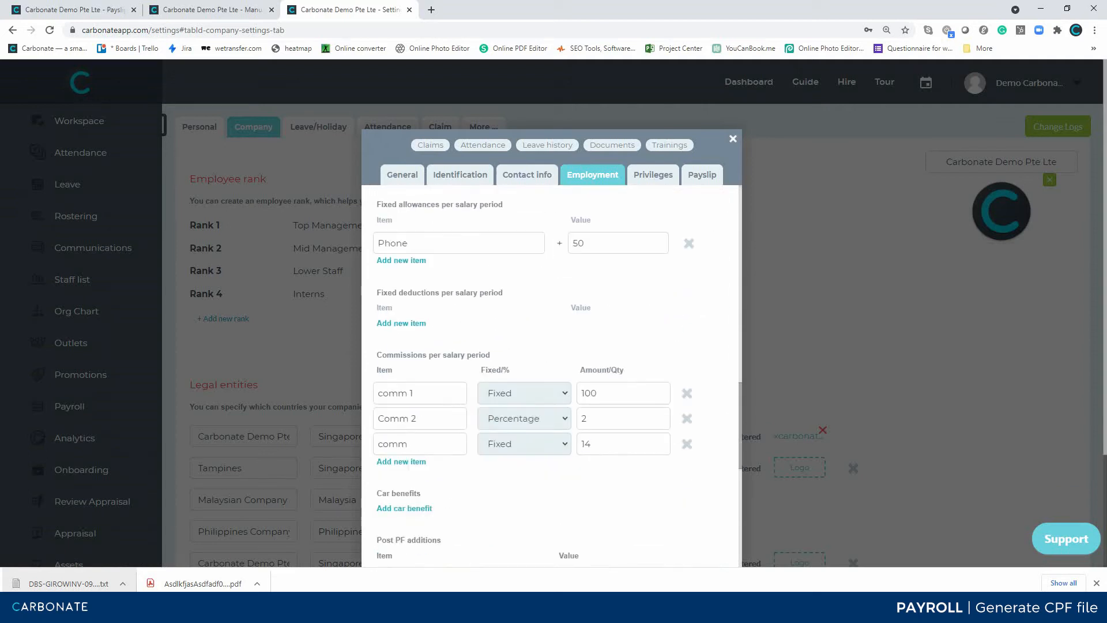
scroll(550, 375, "down", 1)
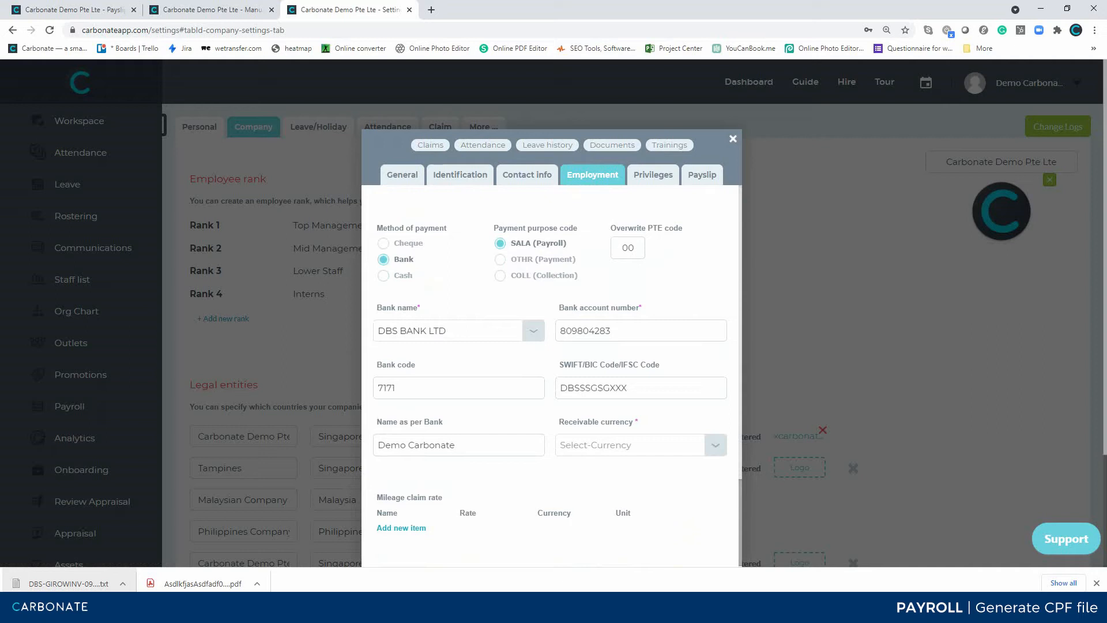
left_click(627, 248)
key("BackSpace")
type("2")
left_click(75, 10)
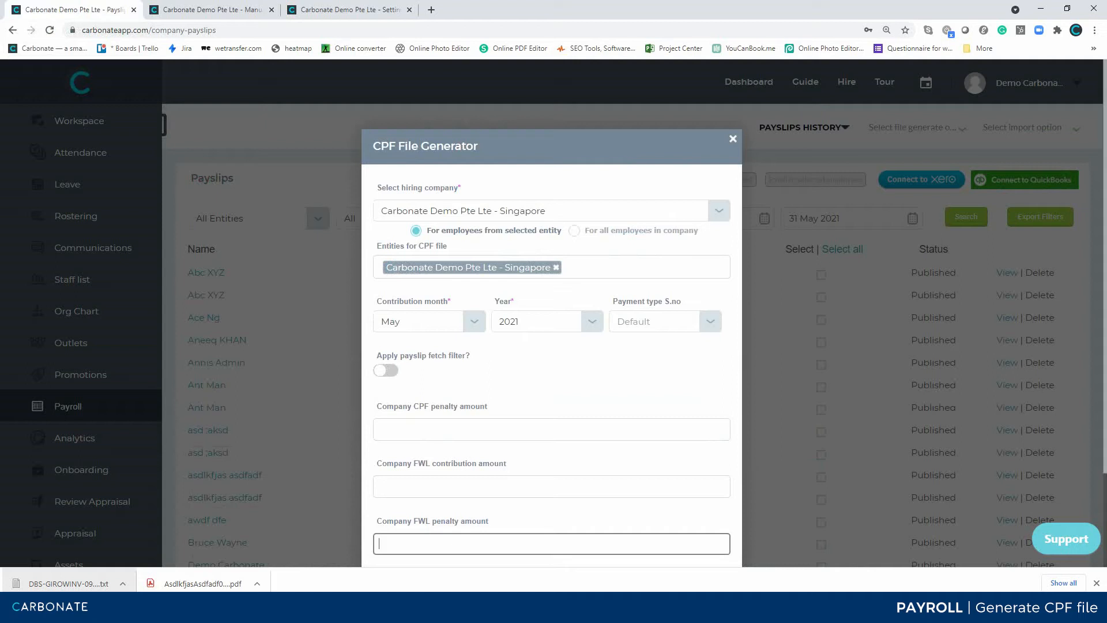
Set the payment type S.no to 02 and apply the payslip fetch filter for only employees with the selected S.no.
left_click(710, 322)
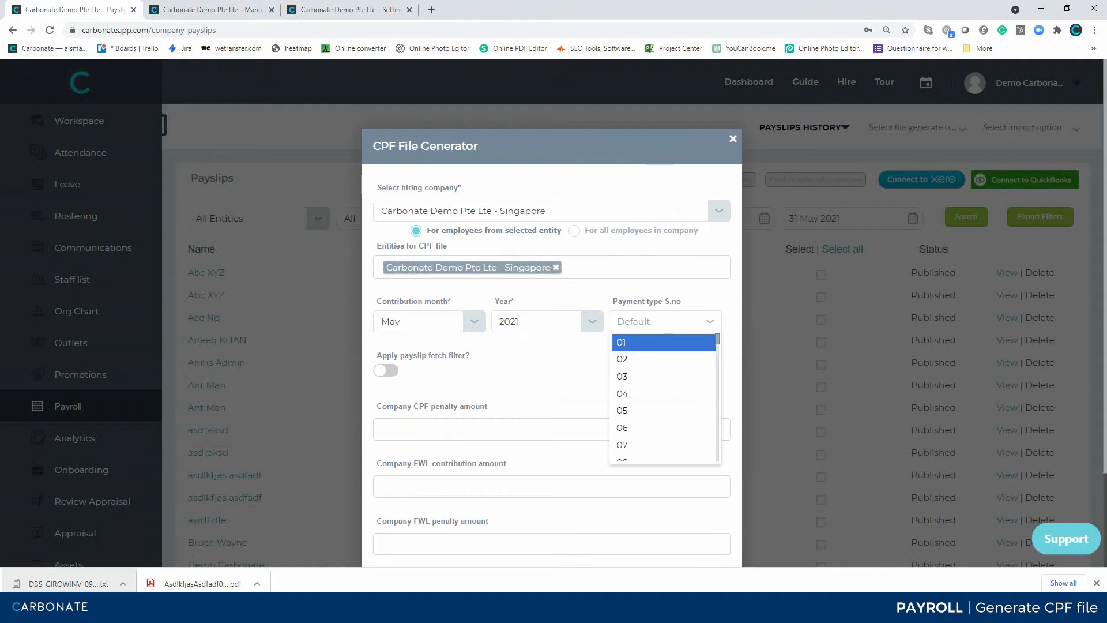
left_click(646, 361)
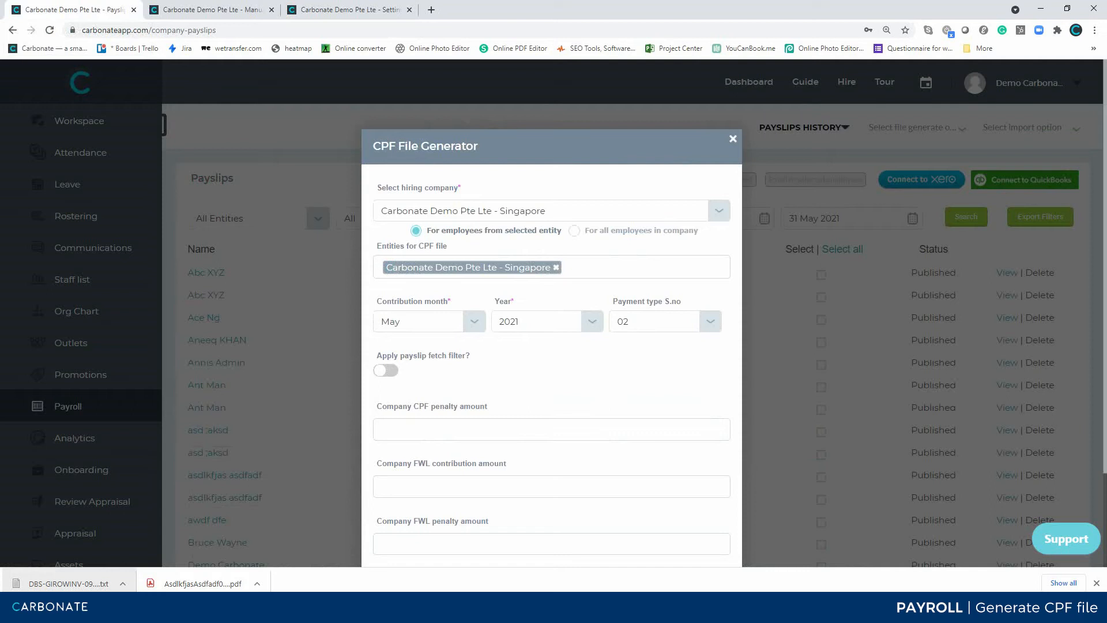
left_click(386, 370)
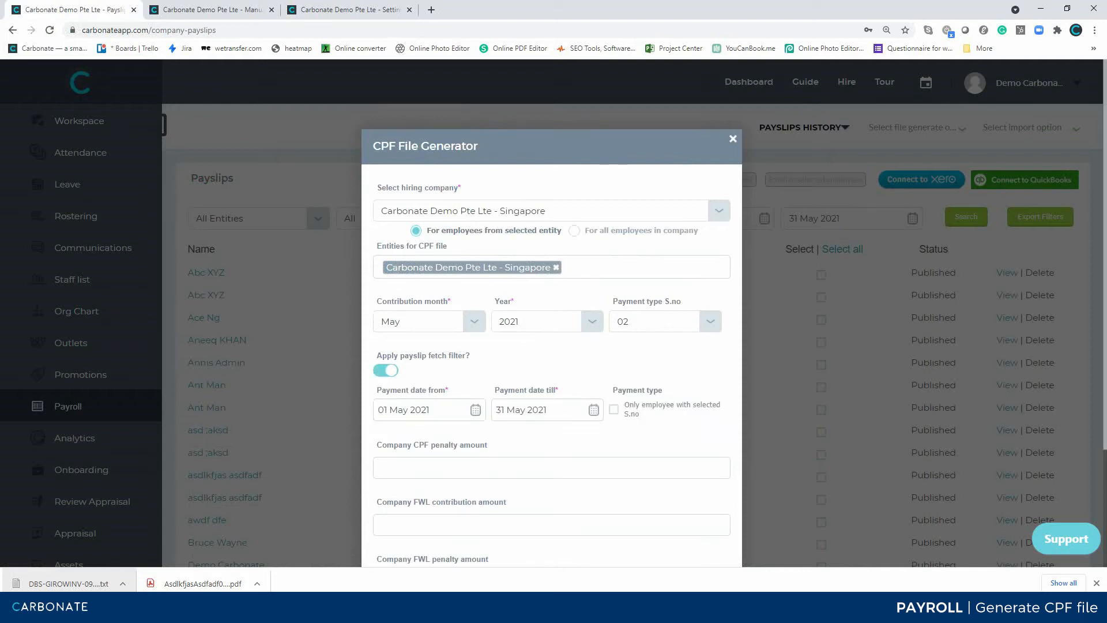
left_click(614, 409)
scroll(551, 312, "down", 3)
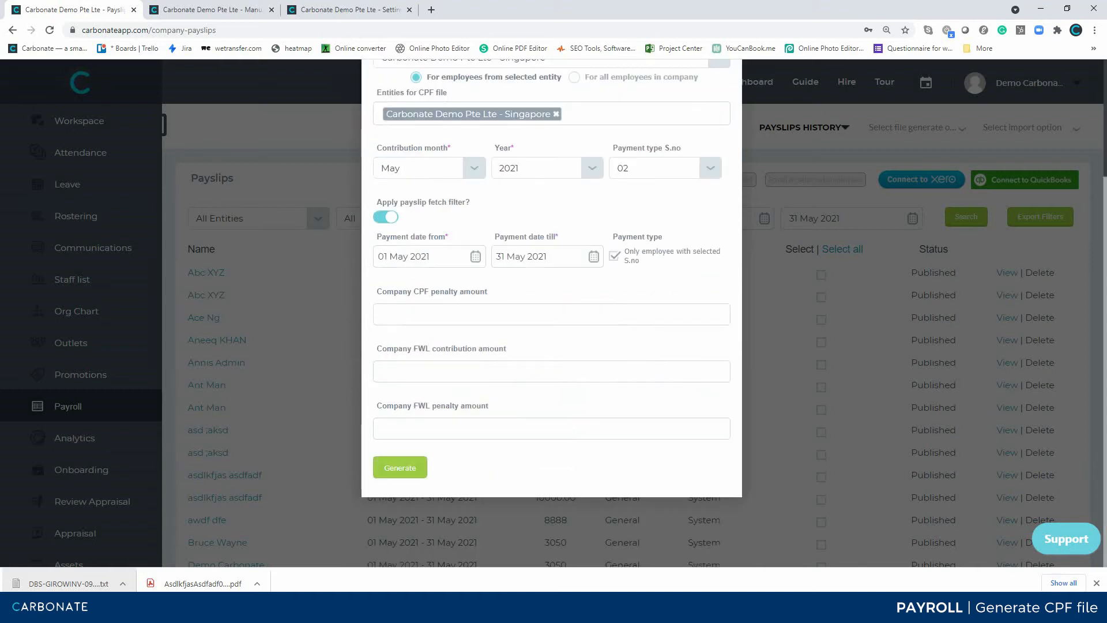
scroll(551, 311, "up", 3)
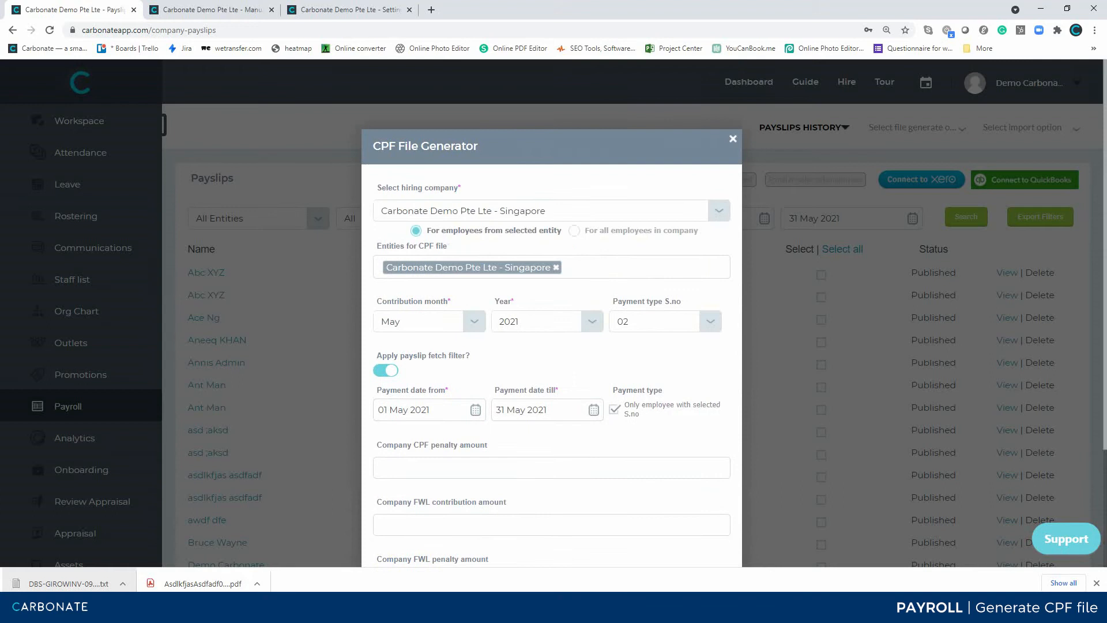
Look through the additional entities available for the CPF file without adding any of them.
left_click(625, 267)
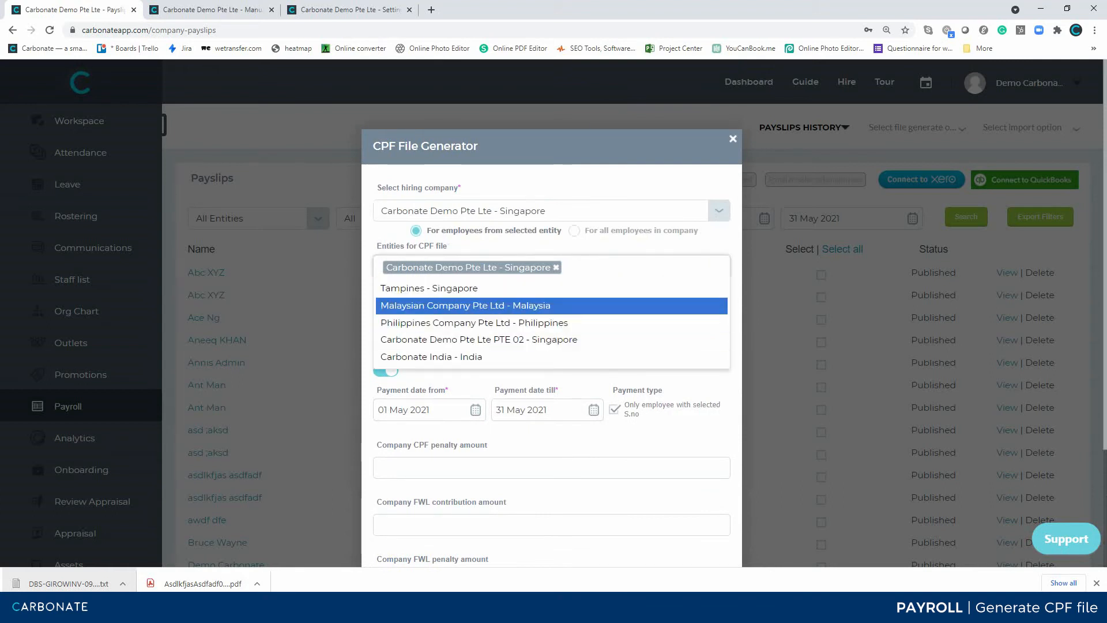
key("Up")
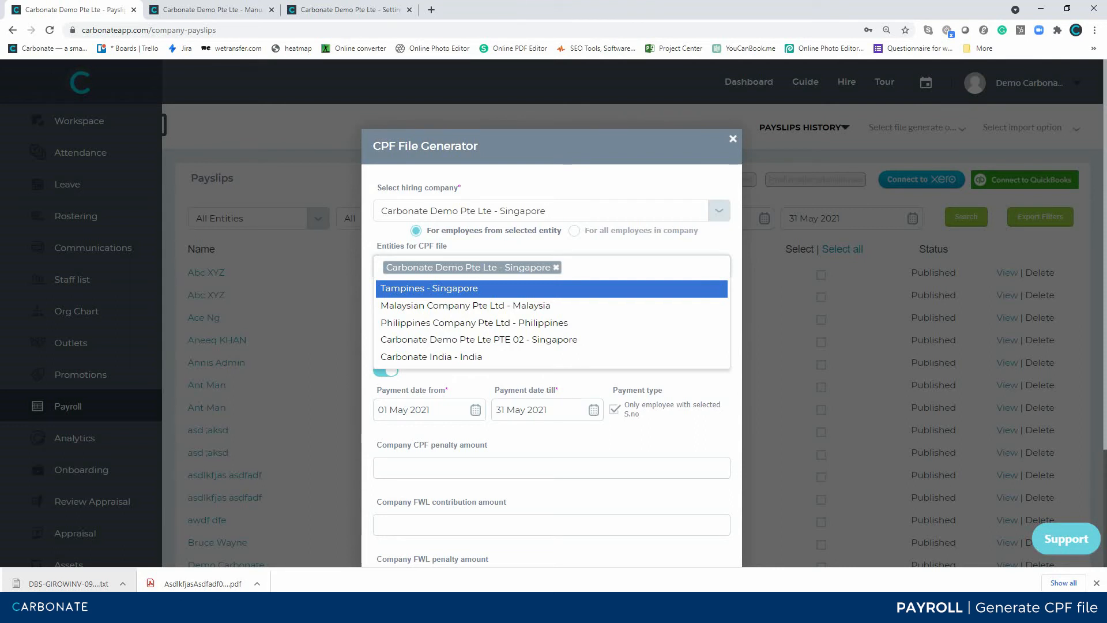
key("Down")
key("Down")
key("Down")
key("Down")
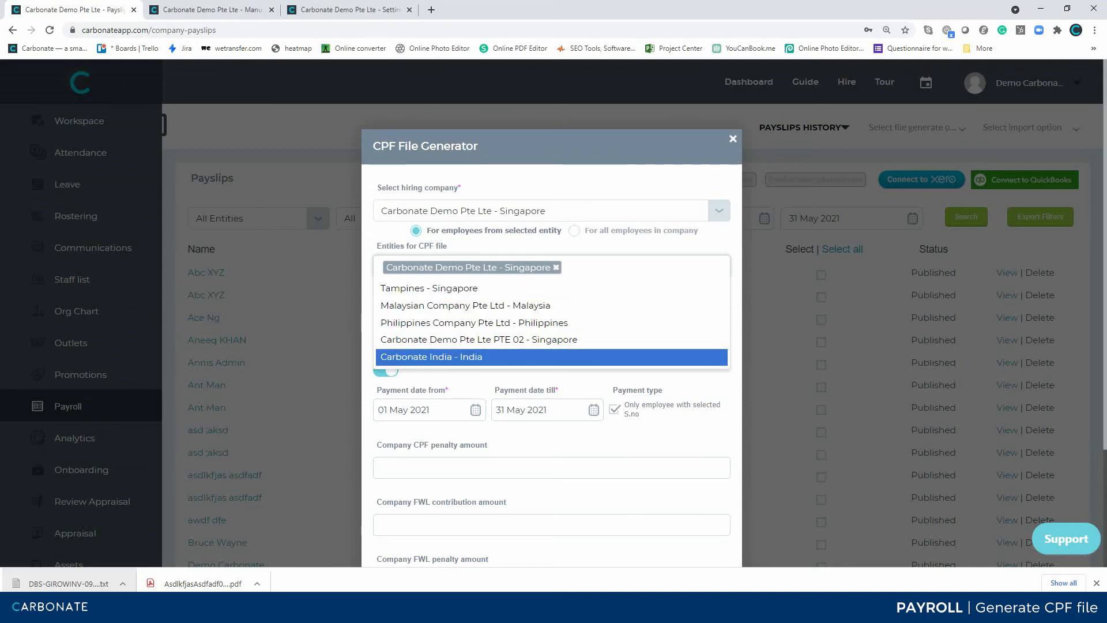
key("Escape")
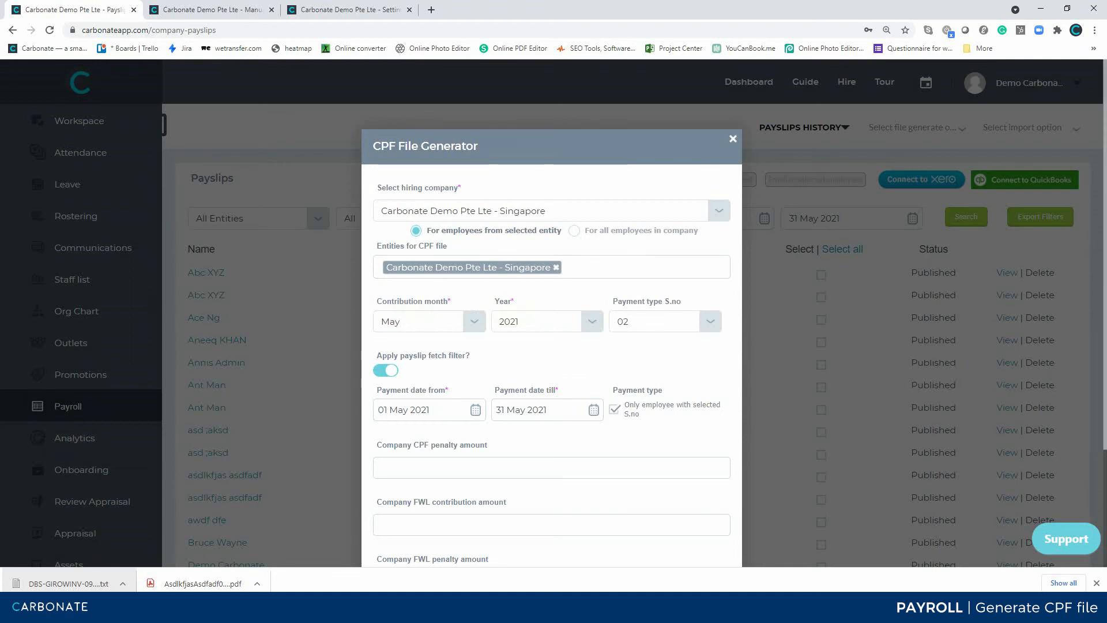
Turn off the payslip fetch filter and set the payment type S.no to 01.
left_click(386, 371)
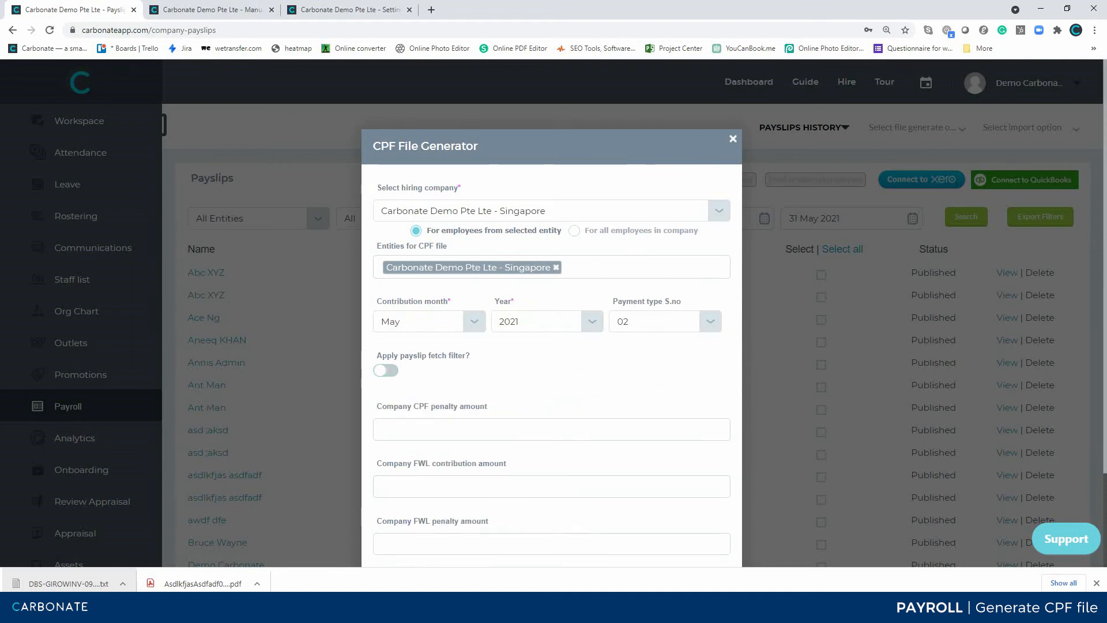
left_click(666, 321)
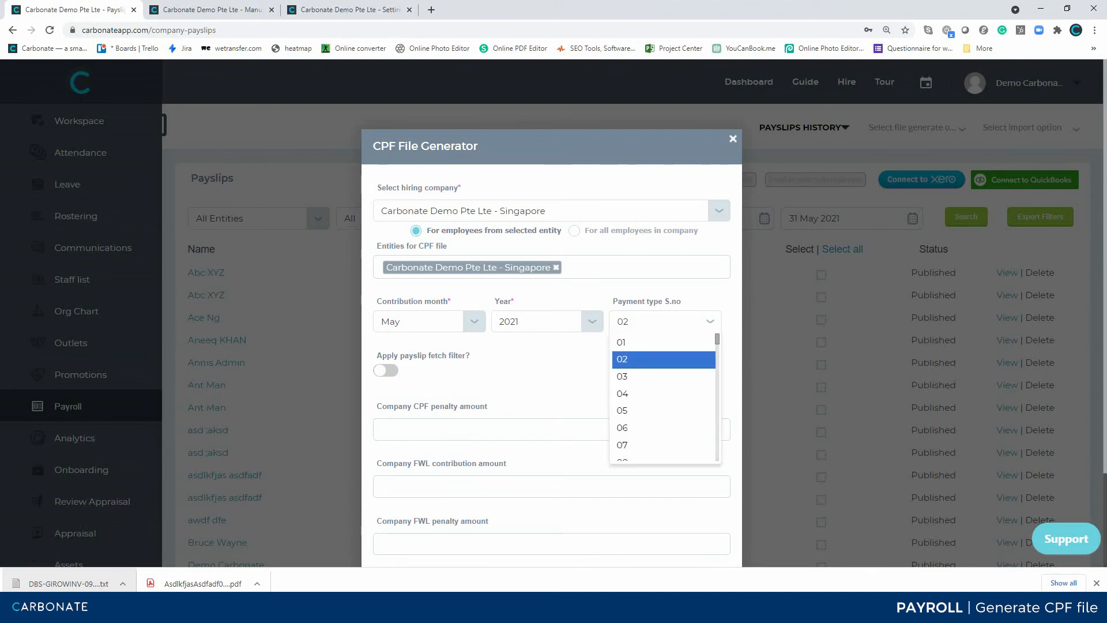
key("Return")
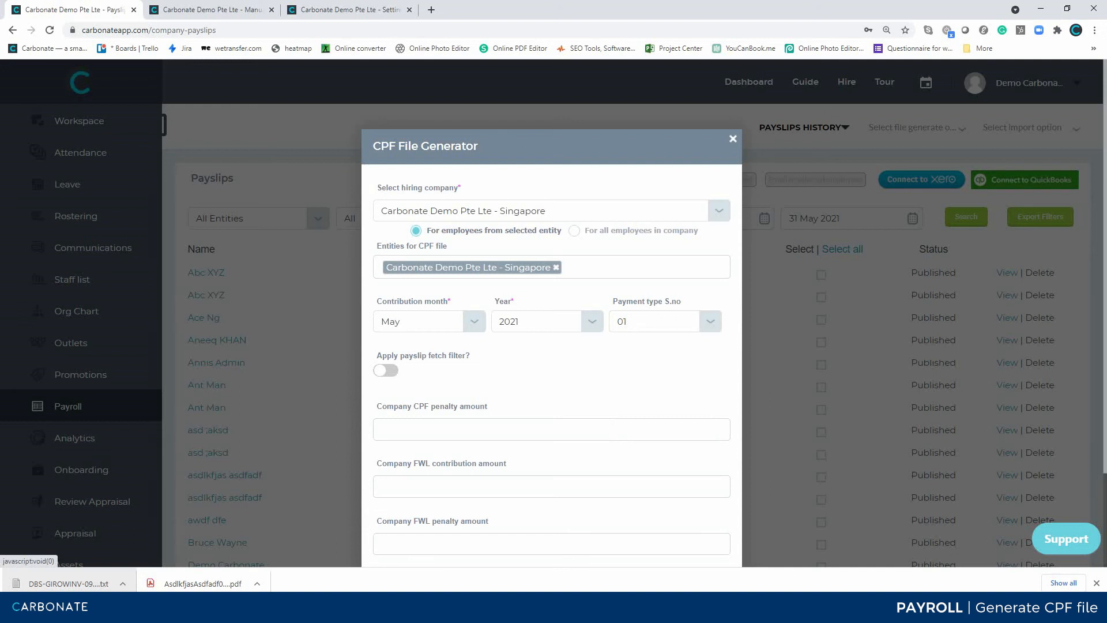
Set the contribution month to June and generate the CPF file.
scroll(551, 311, "down", 2)
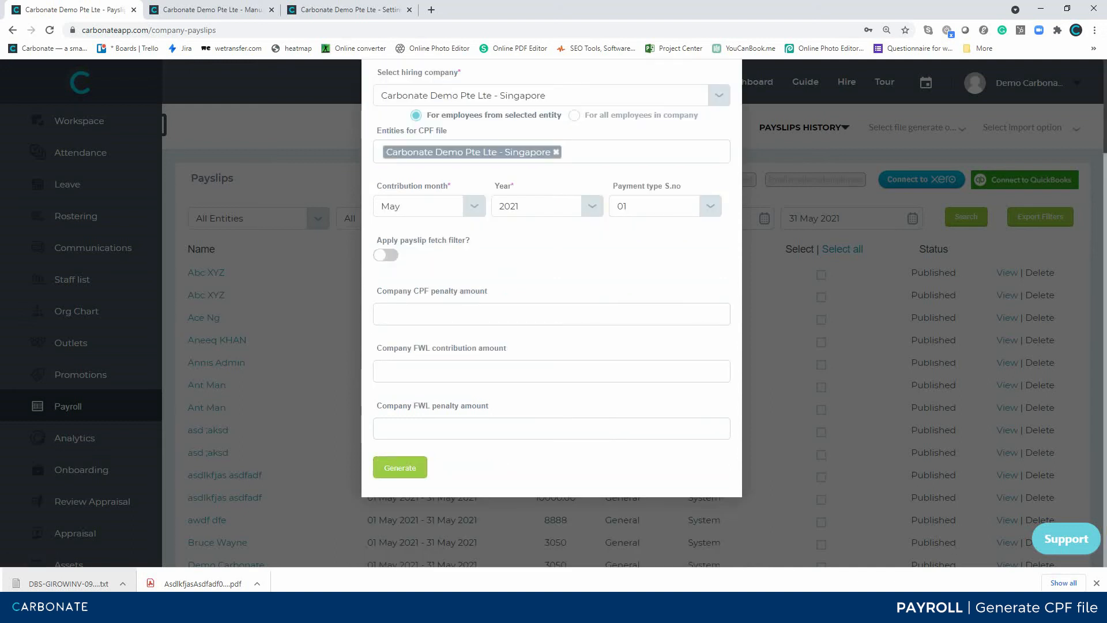
scroll(551, 311, "up", 2)
left_click(474, 321)
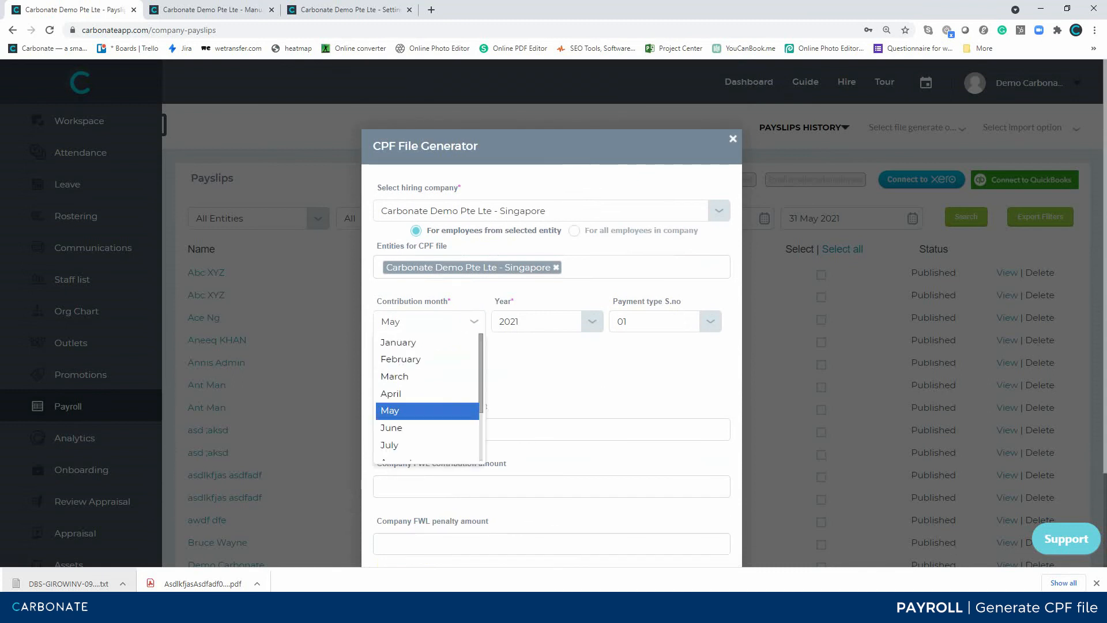
left_click(403, 427)
scroll(551, 311, "down", 2)
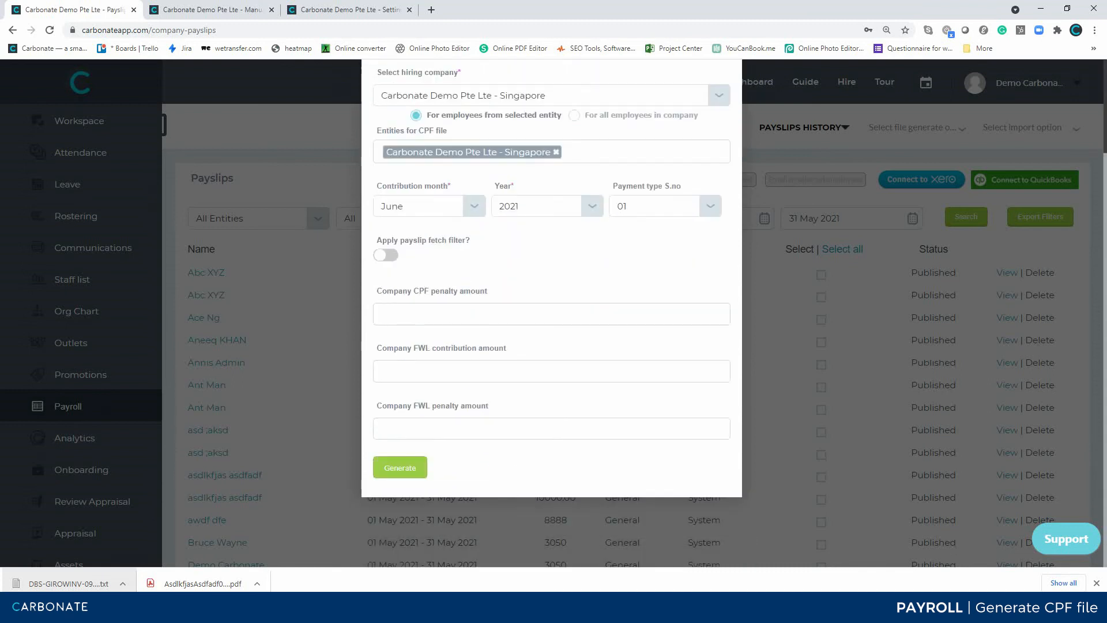
left_click(400, 467)
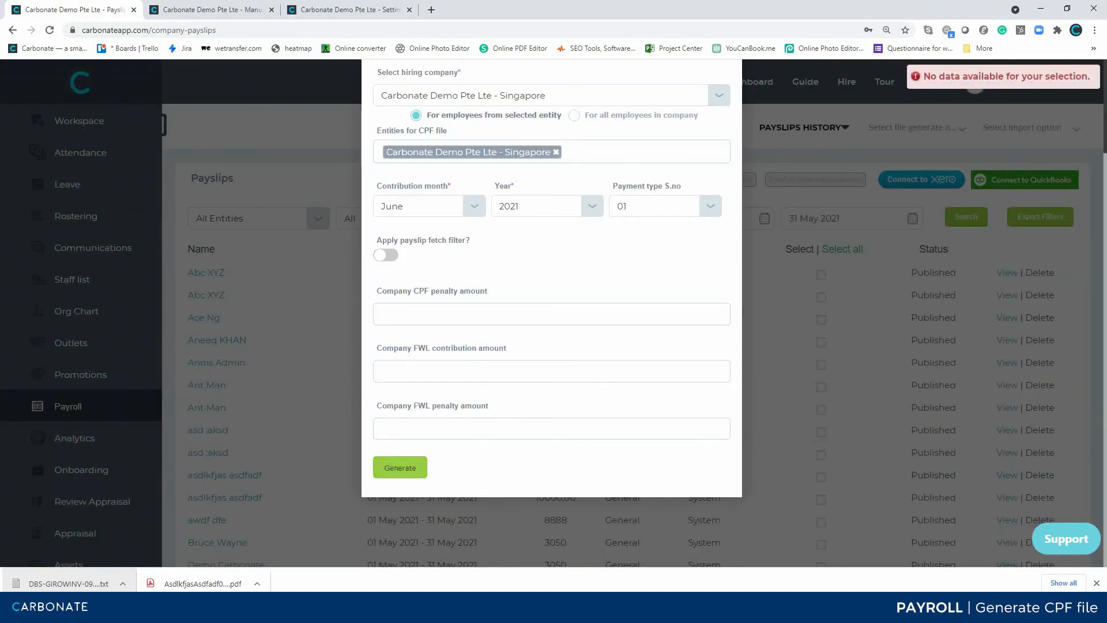
Set the contribution month to May and generate the CPF file, agreeing to leave out the employees with missing NRIC / FIN data.
scroll(551, 311, "up", 2)
left_click(429, 321)
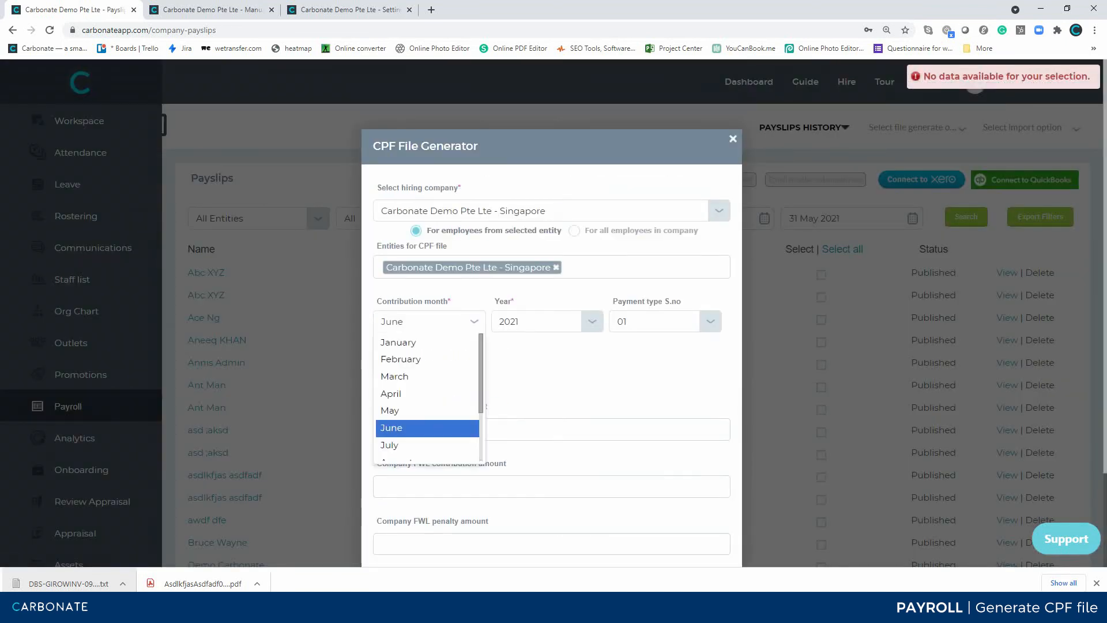
key("Return")
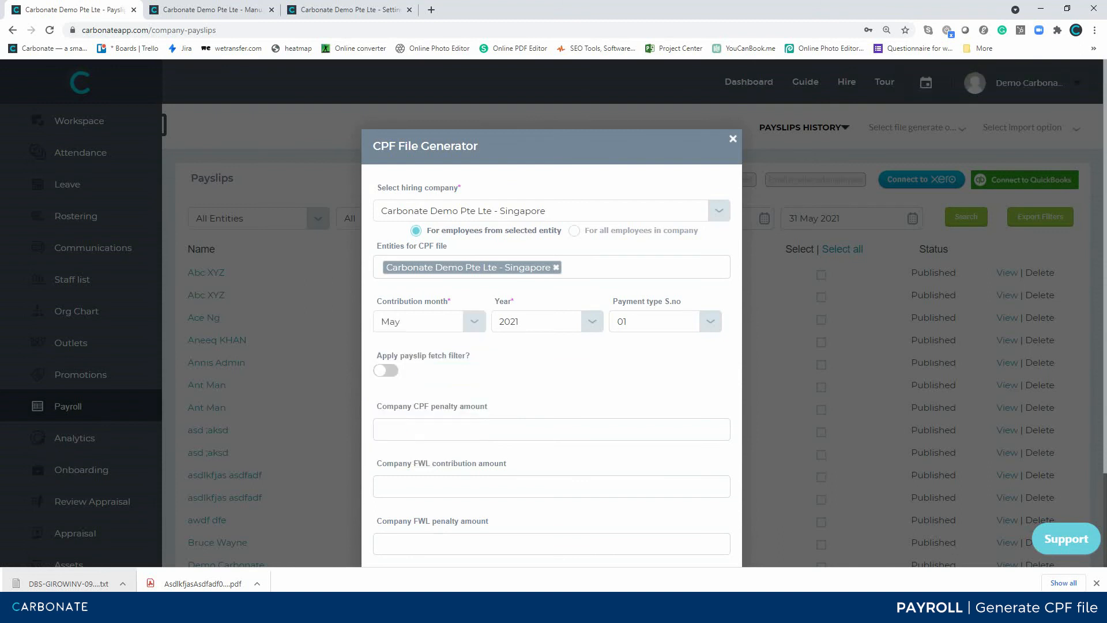
scroll(551, 346, "down", 2)
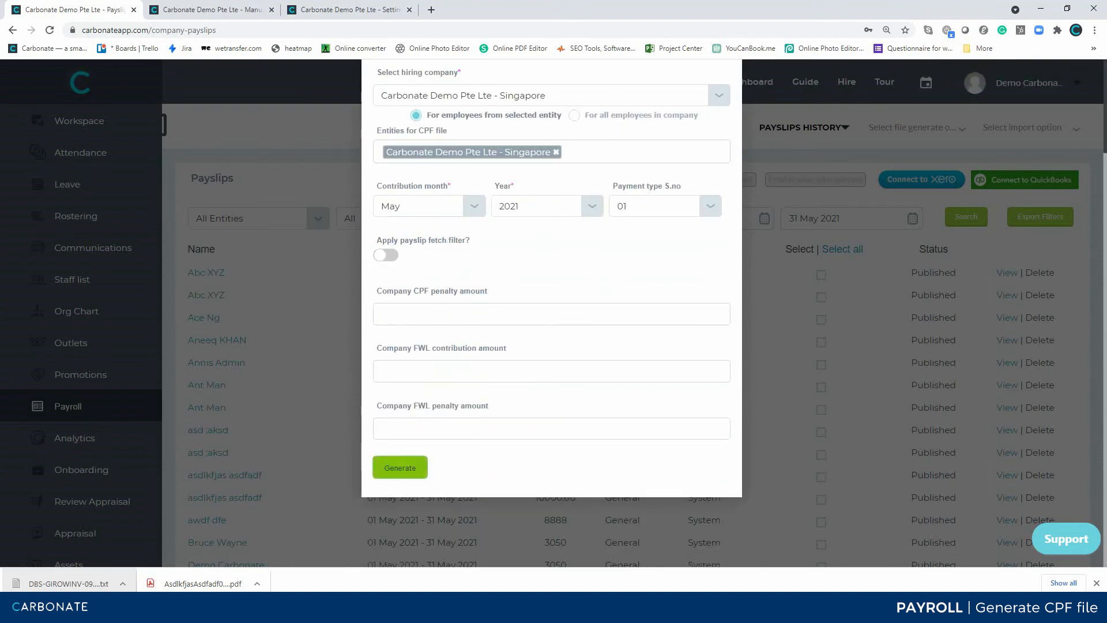
left_click(400, 467)
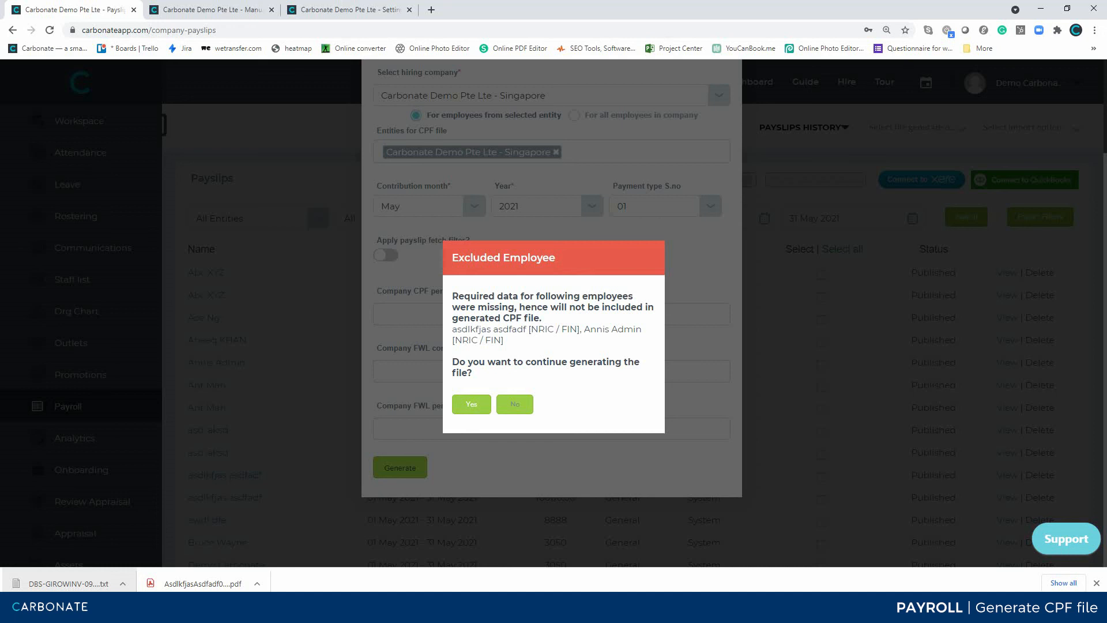
left_click(471, 403)
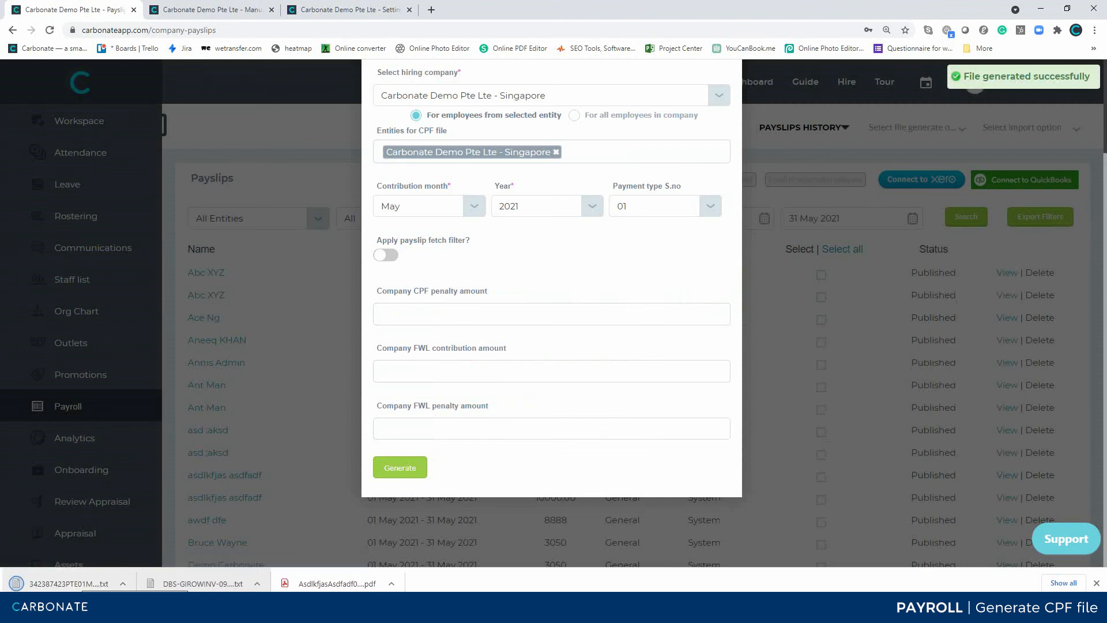
Open the downloaded CPF text file in Notepad, review its contribution records and close it.
left_click(77, 583)
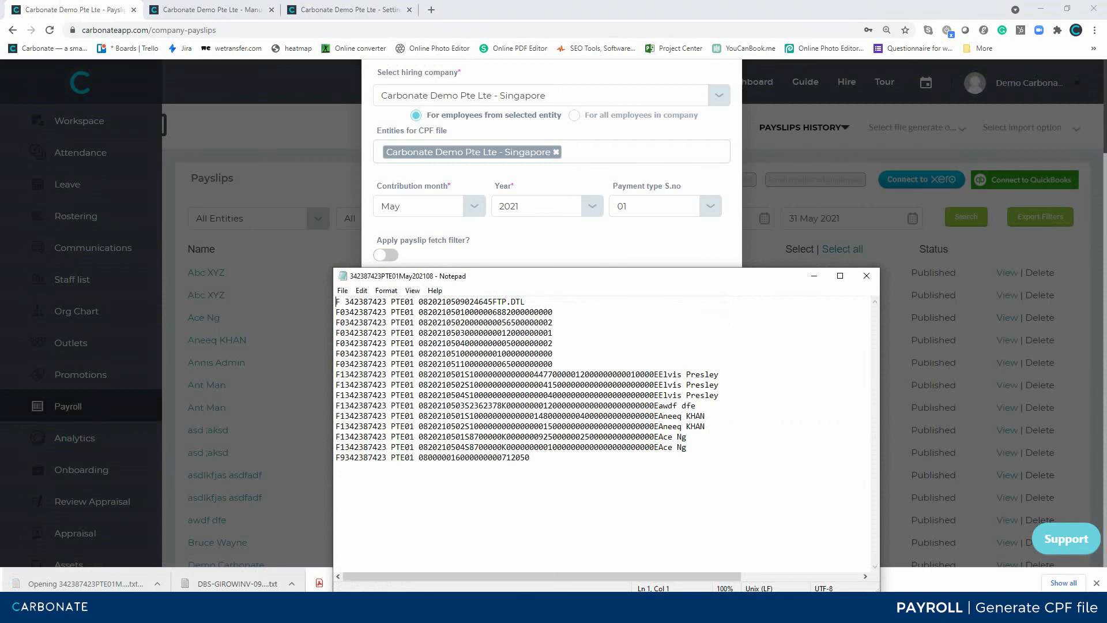
left_click_drag(586, 280, 559, 181)
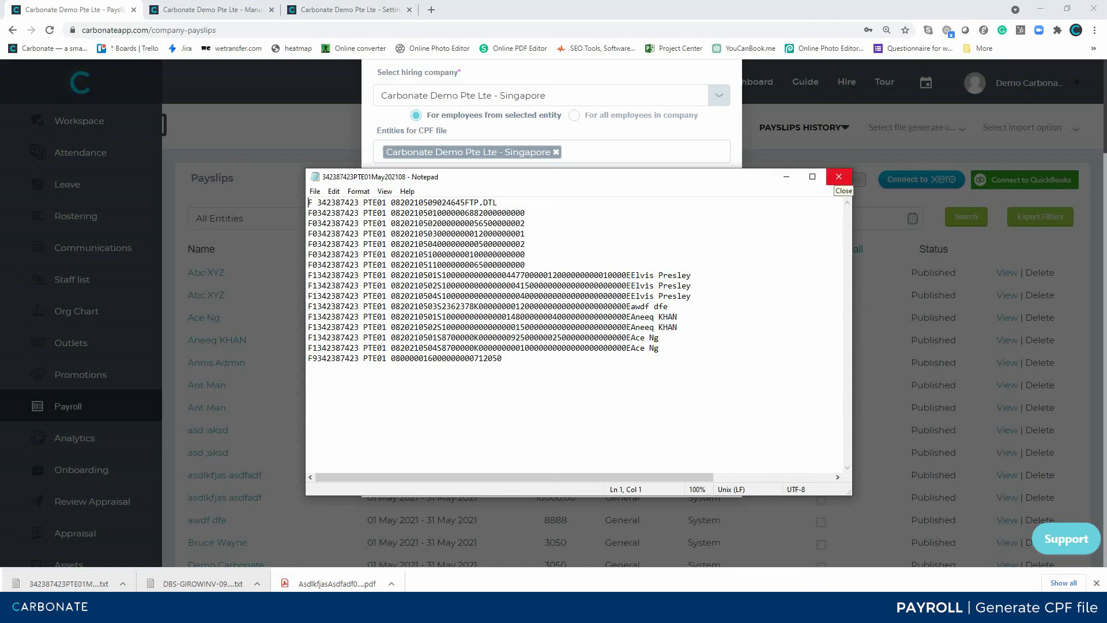
left_click(838, 177)
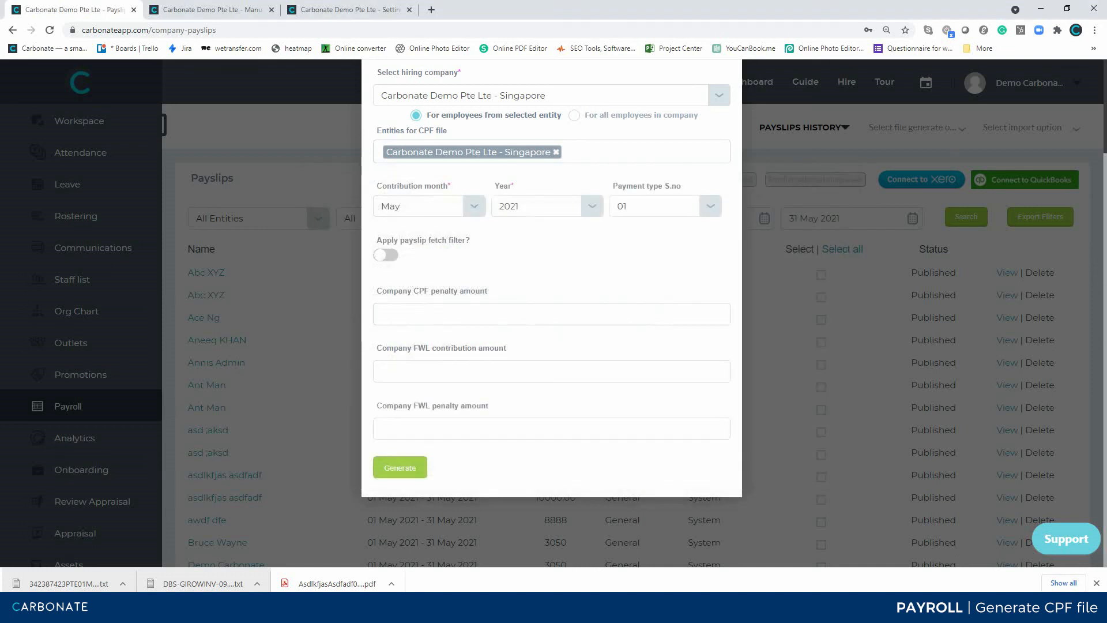